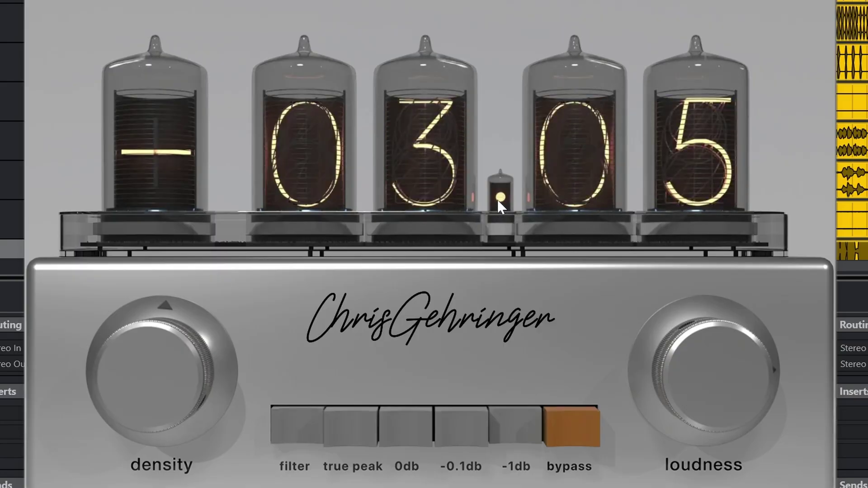
Step: Cycle the CGII plugin's tube display through its meter readings
click(497, 200)
click(519, 328)
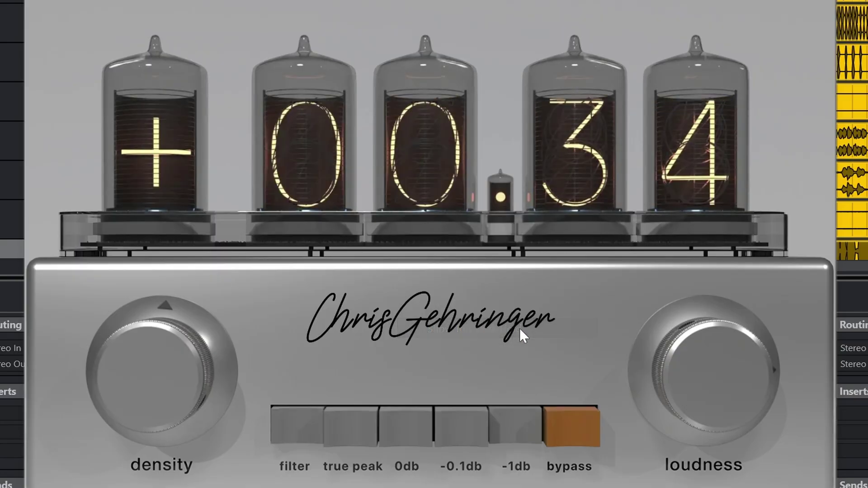
click(500, 200)
click(507, 286)
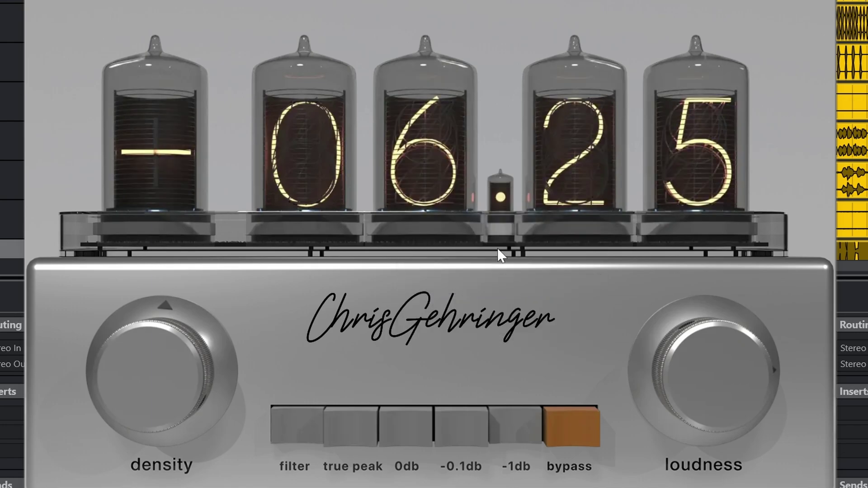
click(501, 198)
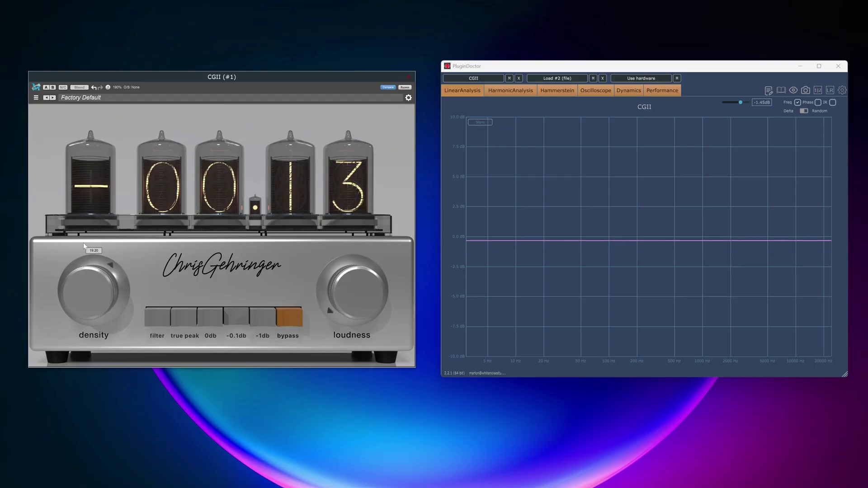
Step: Turn CGII's density and loudness fully down and switch PluginDoctor to harmonic analysis
drag(80, 247, 96, 349)
drag(334, 316, 332, 352)
click(487, 94)
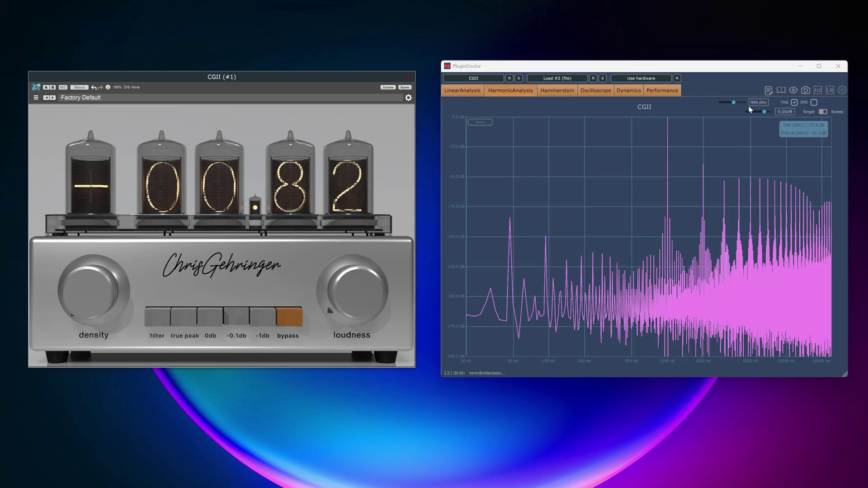
Step: Raise the harmonic test tone's level to 0.81 dB and change the oversampling setting in CGII
click(760, 110)
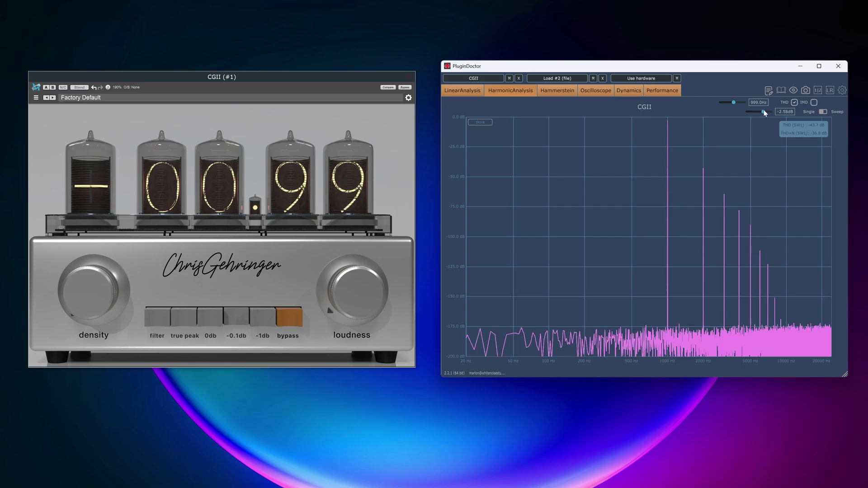
drag(764, 110, 765, 112)
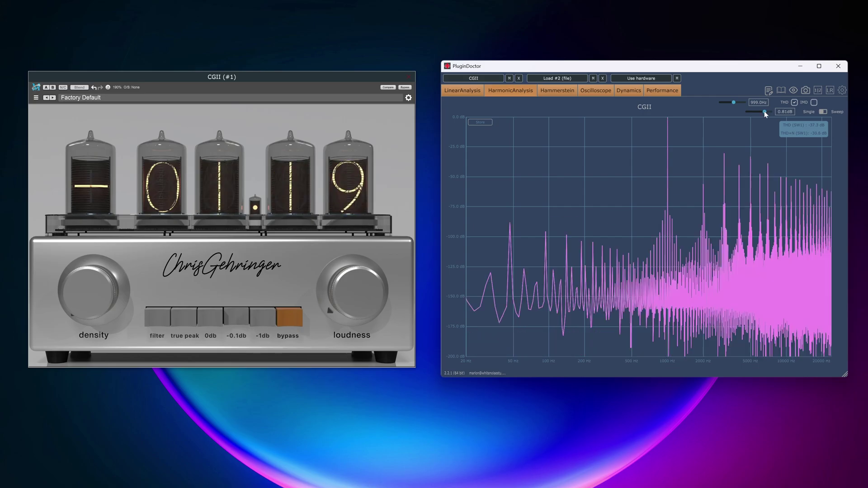
click(134, 88)
click(135, 129)
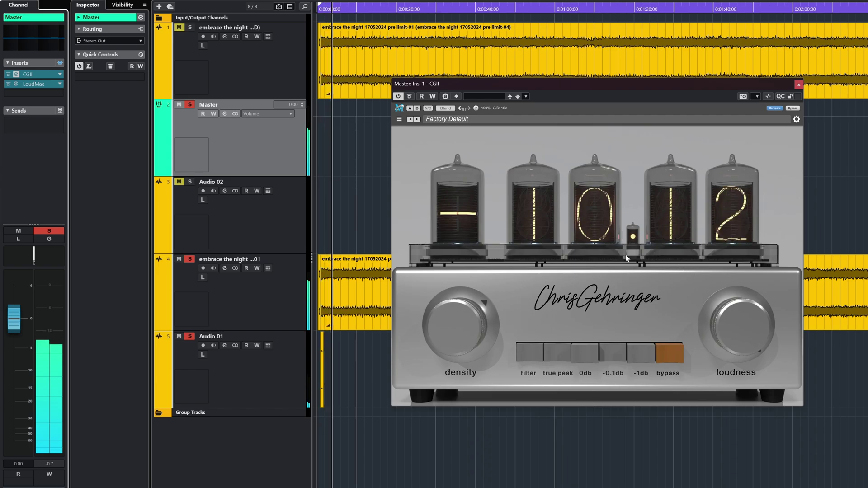
Step: Compare the Master channel's sound by bypassing and re-enabling CGII alone, and repeatedly all of the channel's inserts
click(671, 354)
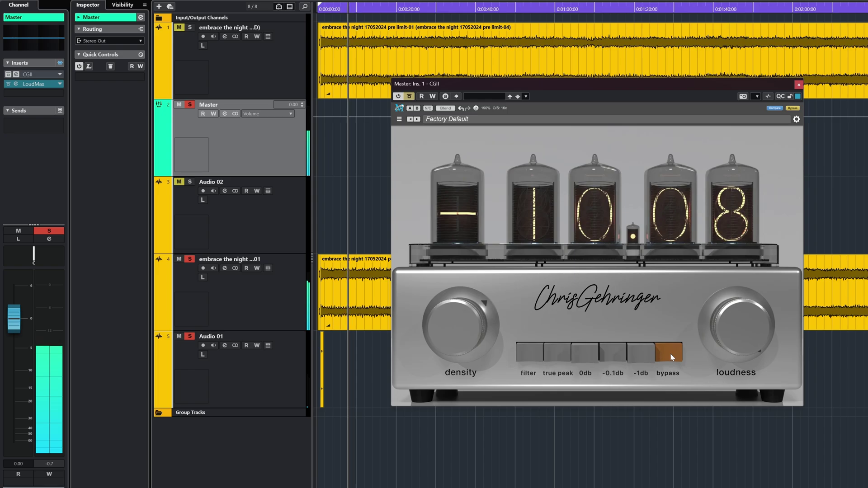
click(666, 355)
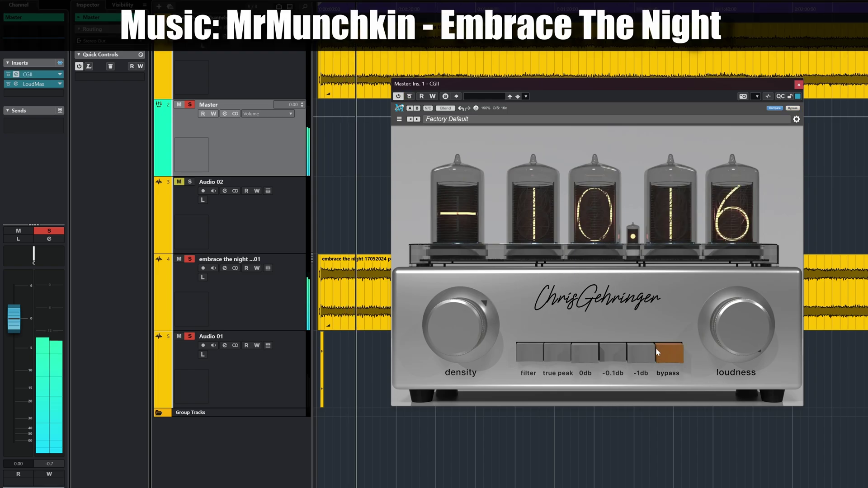
click(60, 64)
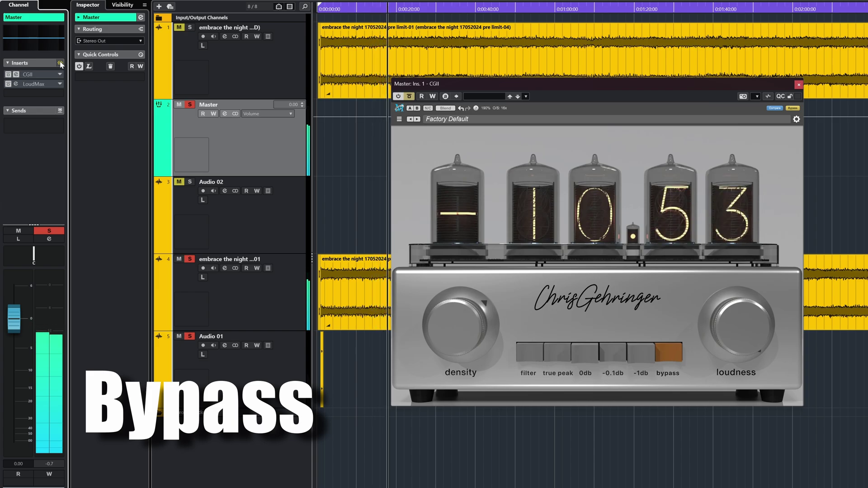
click(61, 64)
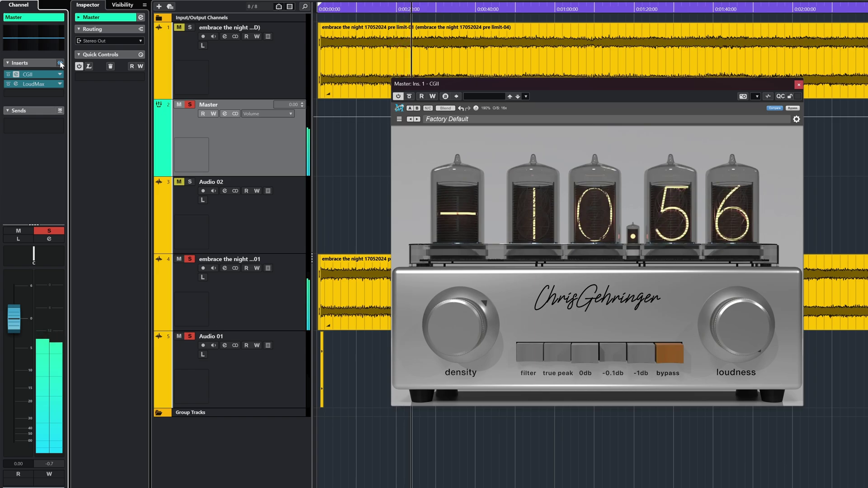
click(61, 63)
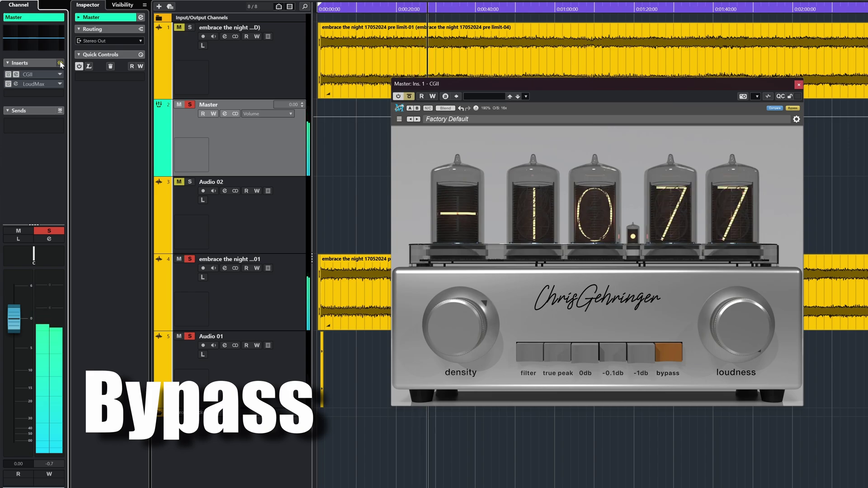
click(60, 64)
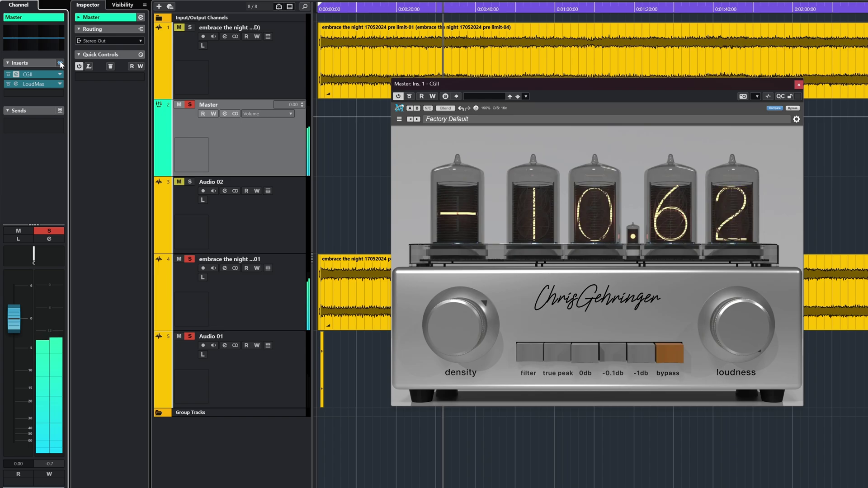
click(60, 63)
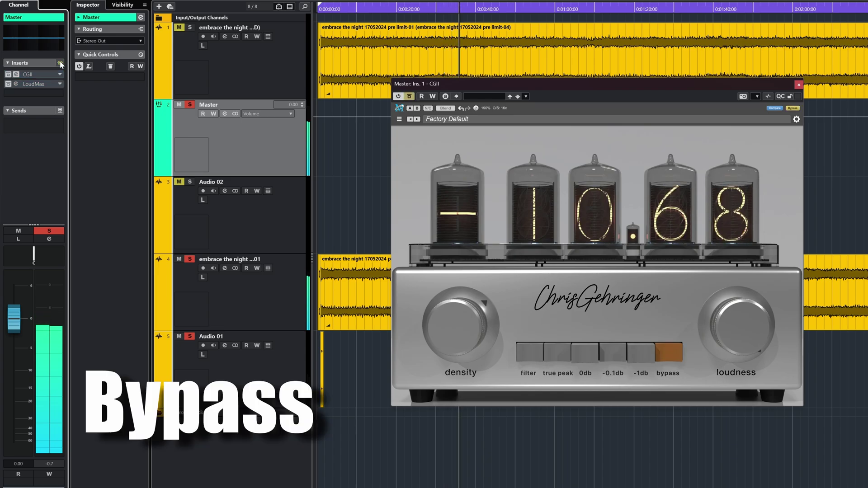
click(60, 63)
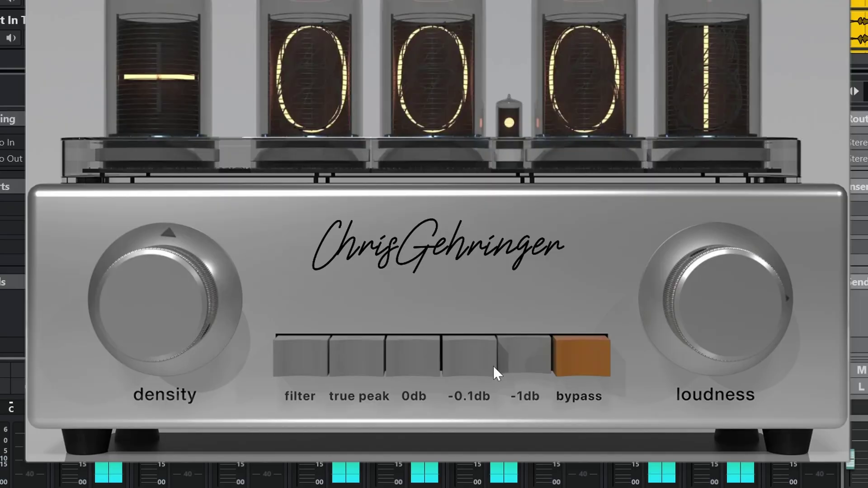
Step: Try CGII's -0.1 dB and 0 dB output ceilings and switch the tube display's meter reading
click(483, 364)
click(429, 370)
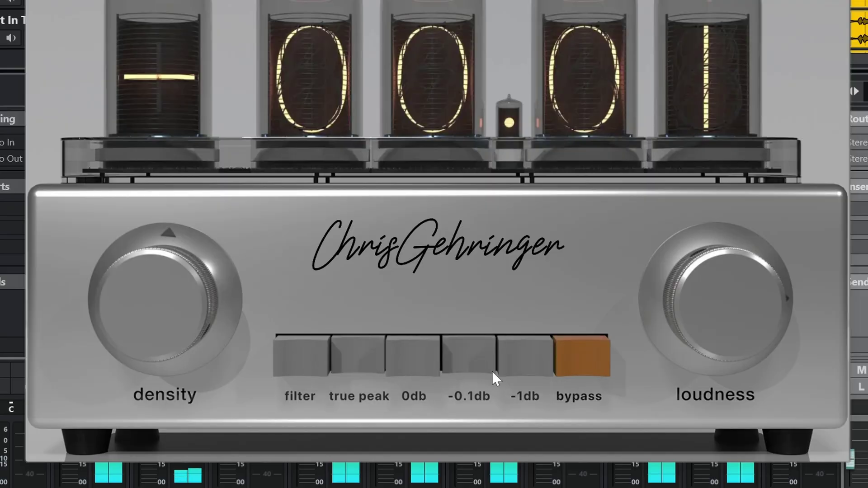
click(449, 370)
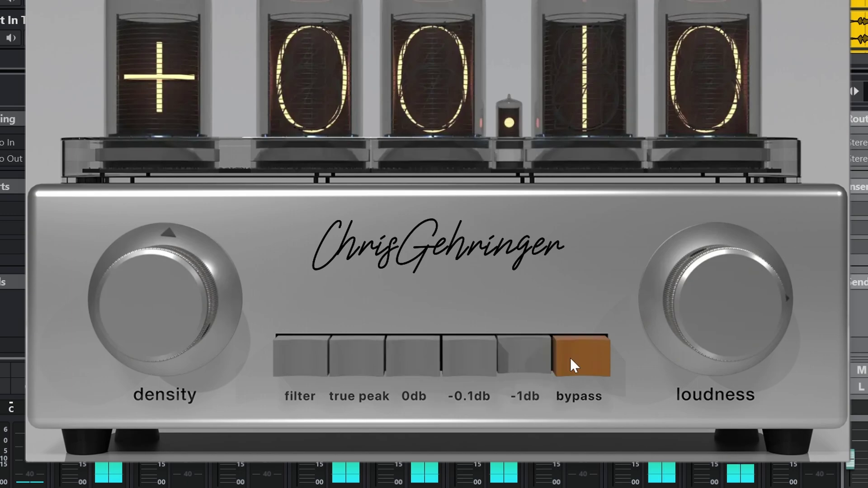
click(517, 128)
click(570, 166)
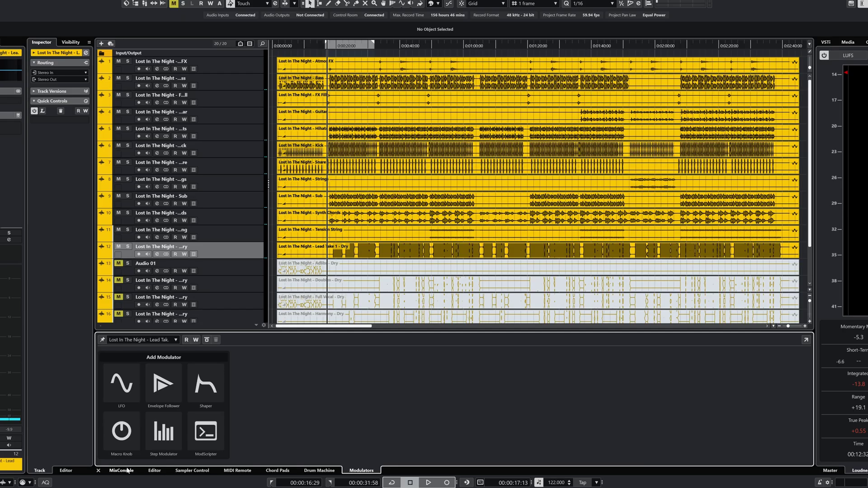
Step: Show the MixConsole, start playback and open the CGII insert on the Stereo Out channel
click(122, 470)
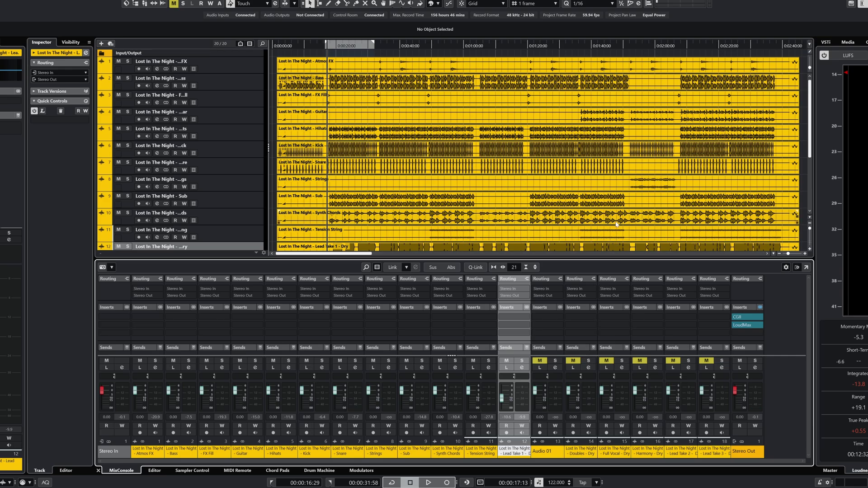
key(space)
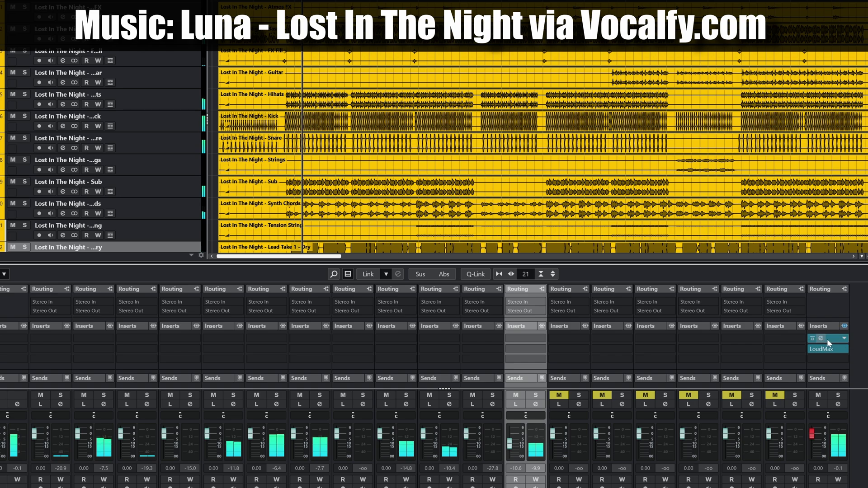
click(847, 335)
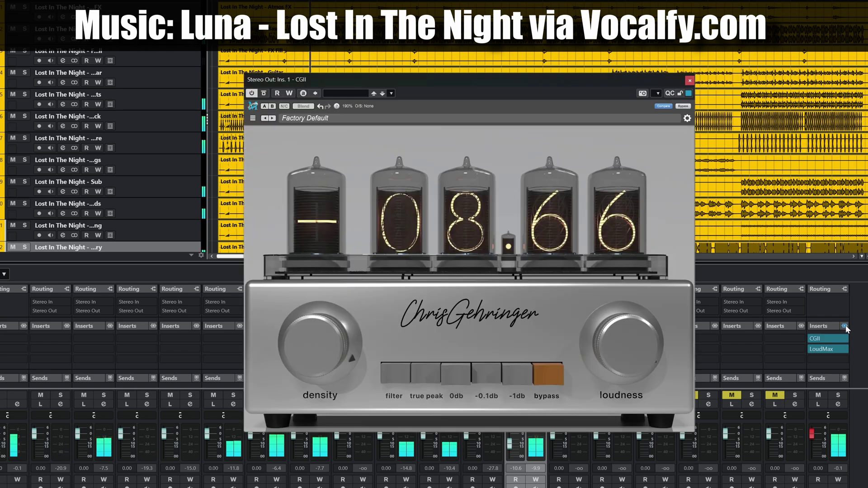
Step: Repeatedly bypass and re-enable the Stereo Out inserts during playback to compare the mix with and without limiting
click(845, 327)
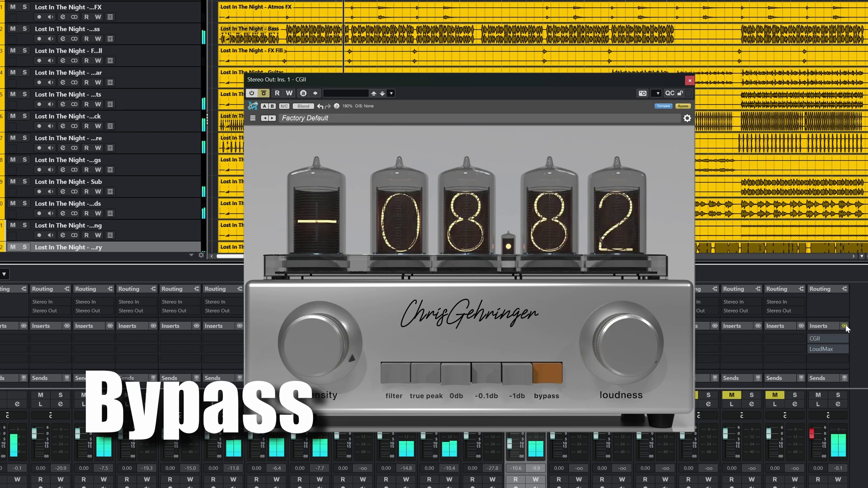
click(844, 326)
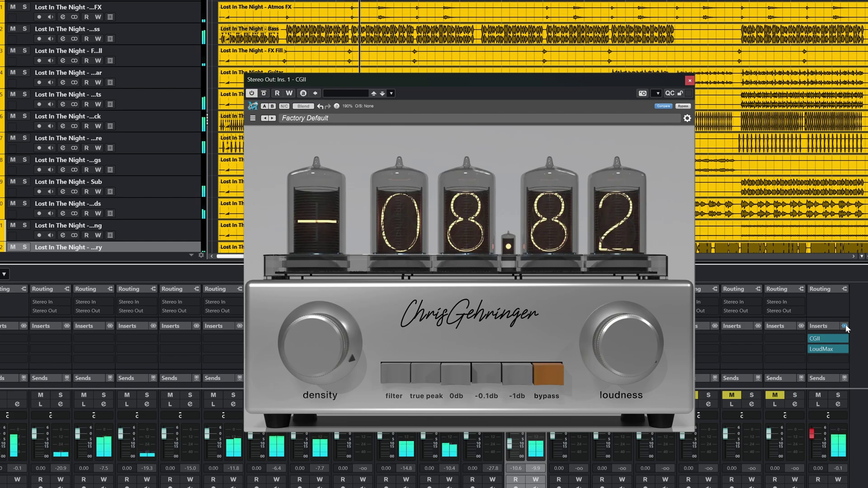
click(844, 326)
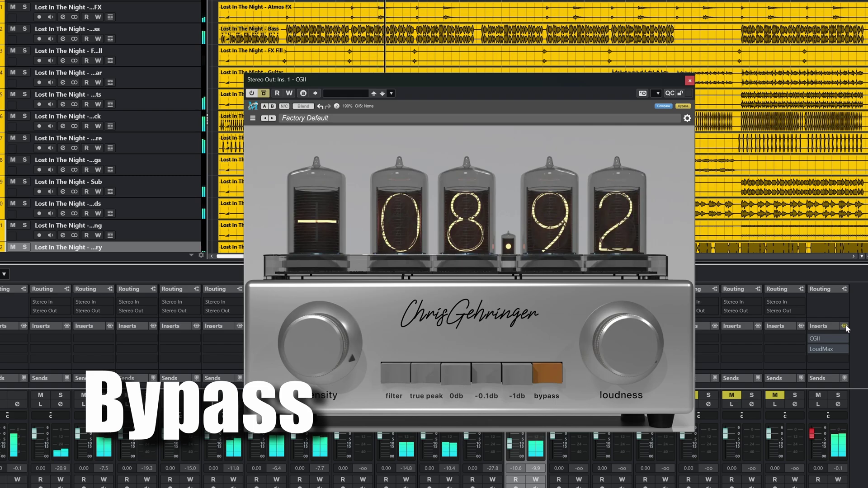
click(844, 326)
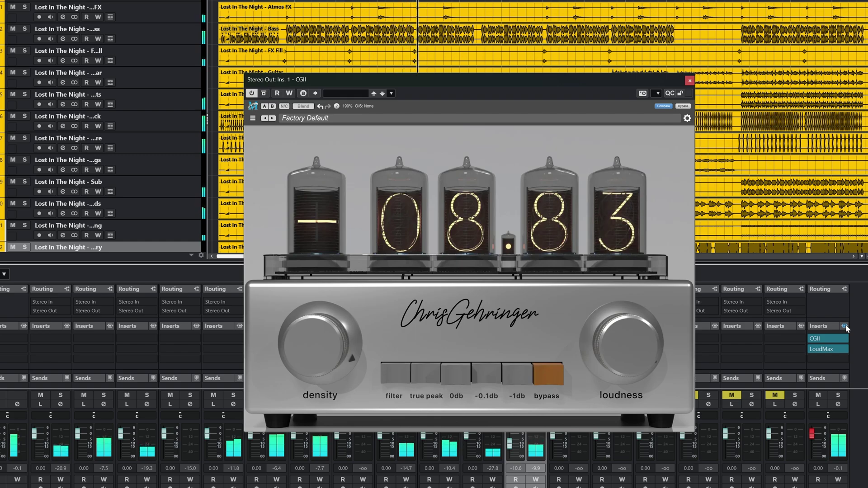
click(845, 326)
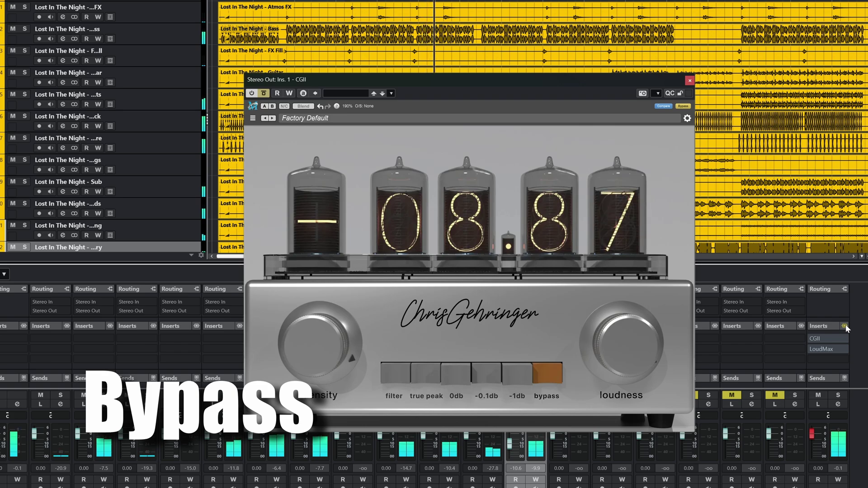
click(845, 326)
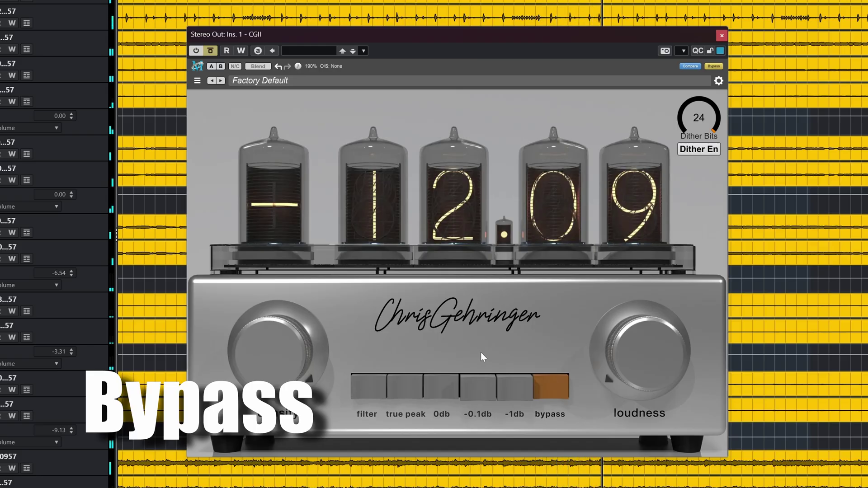
Step: Take CGII out of bypass and lower its density to about 15
click(551, 390)
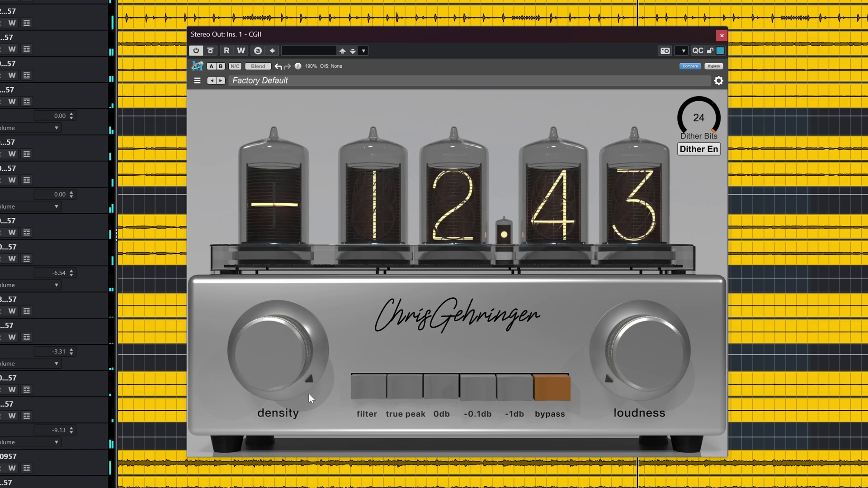
drag(283, 375, 272, 413)
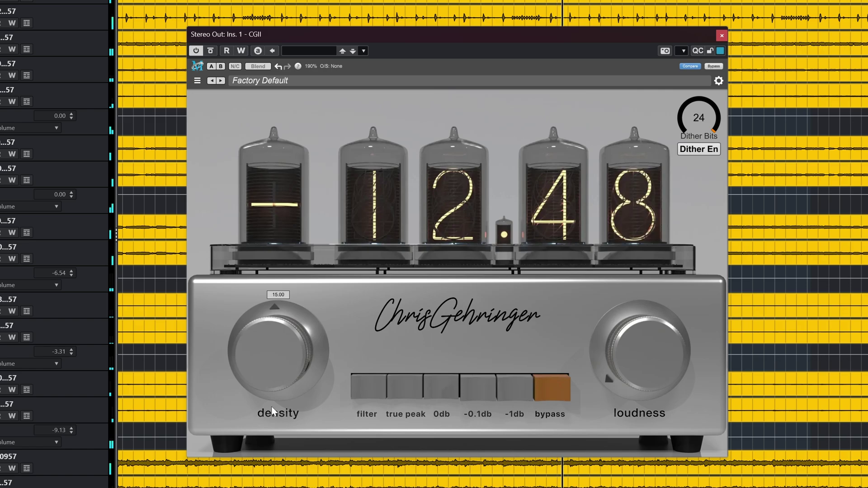
drag(271, 382, 267, 391)
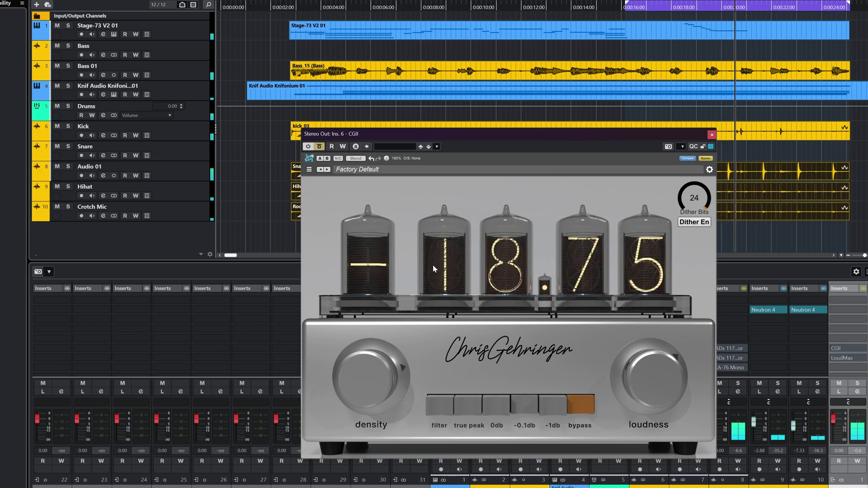
Step: Solo and unsolo the Knif Audio Knifonium track, and take the Stereo Out inserts out of bypass
click(69, 86)
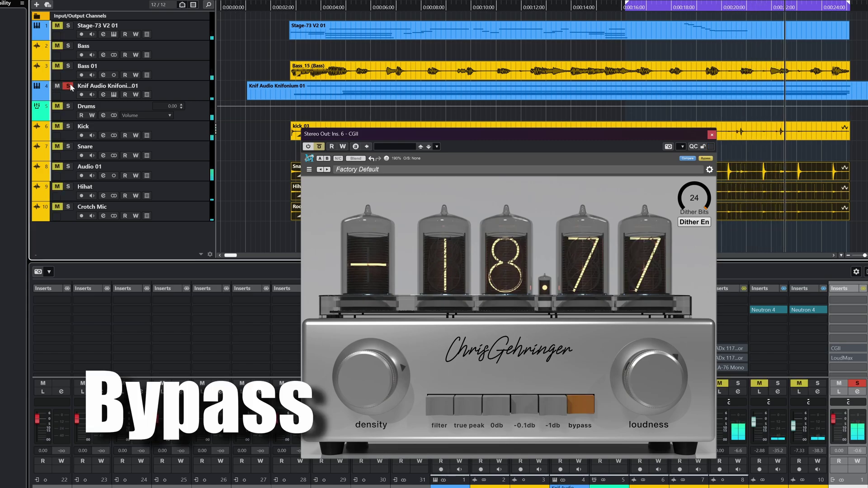
click(68, 86)
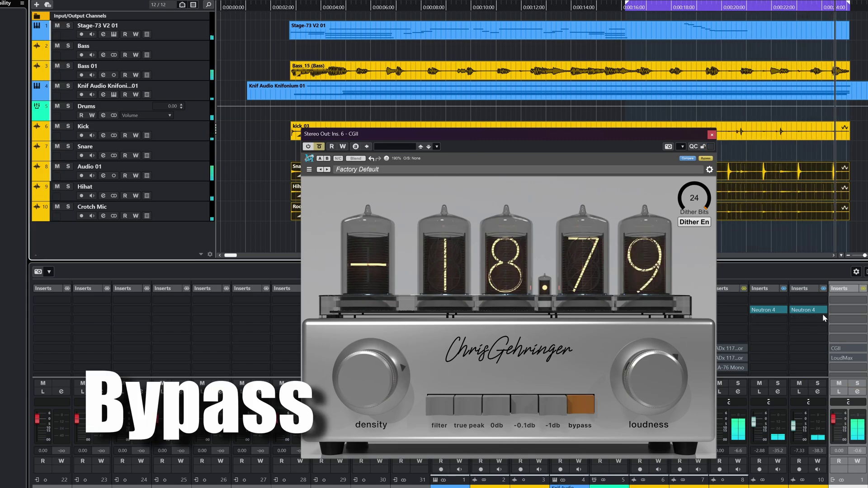
click(863, 288)
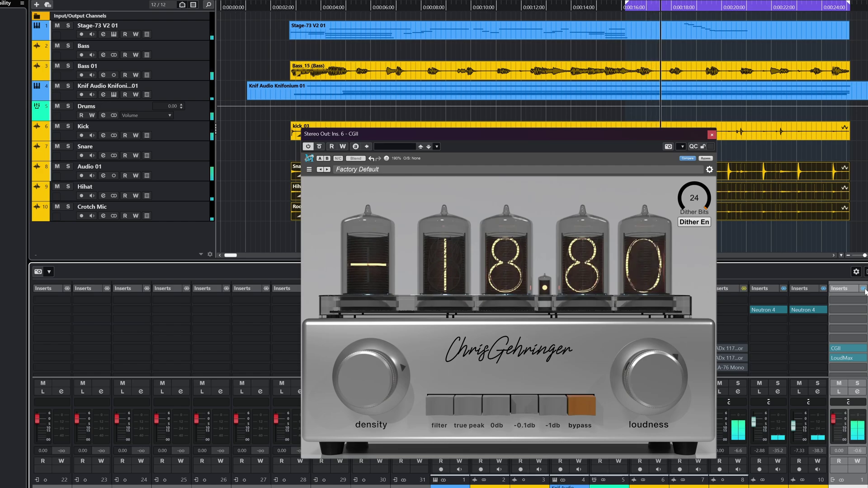